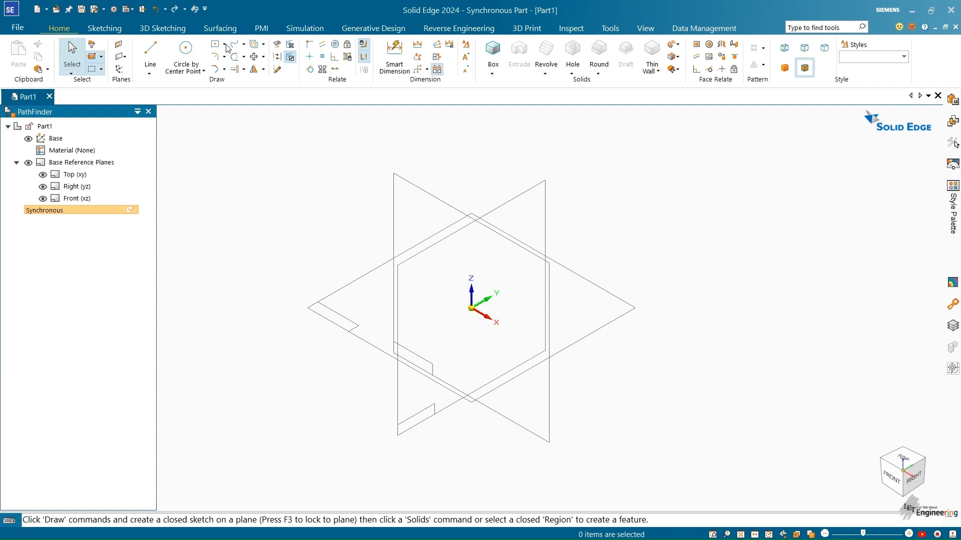
Start a rectangle by center, lock sketching to the front (xz) plane and orient the view to face that plane
click(224, 44)
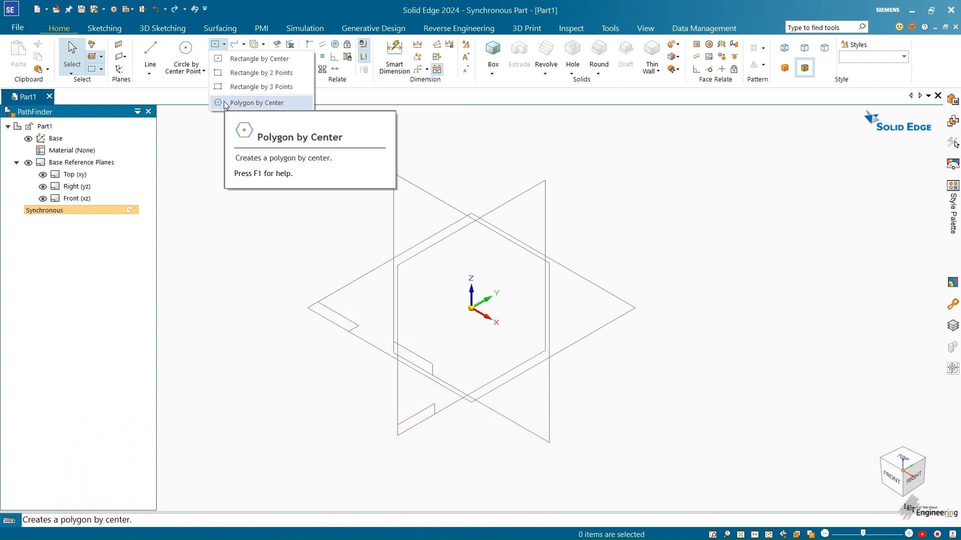
click(664, 167)
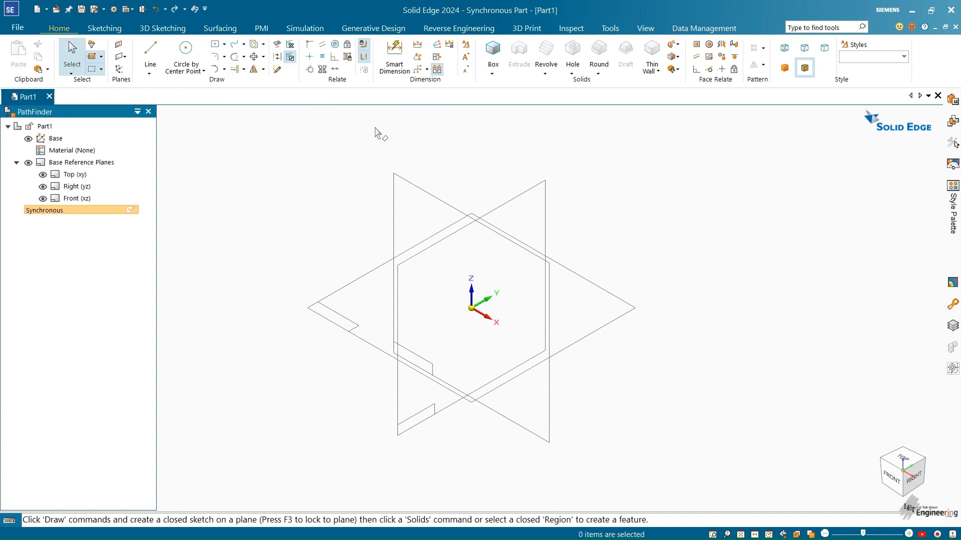
click(224, 44)
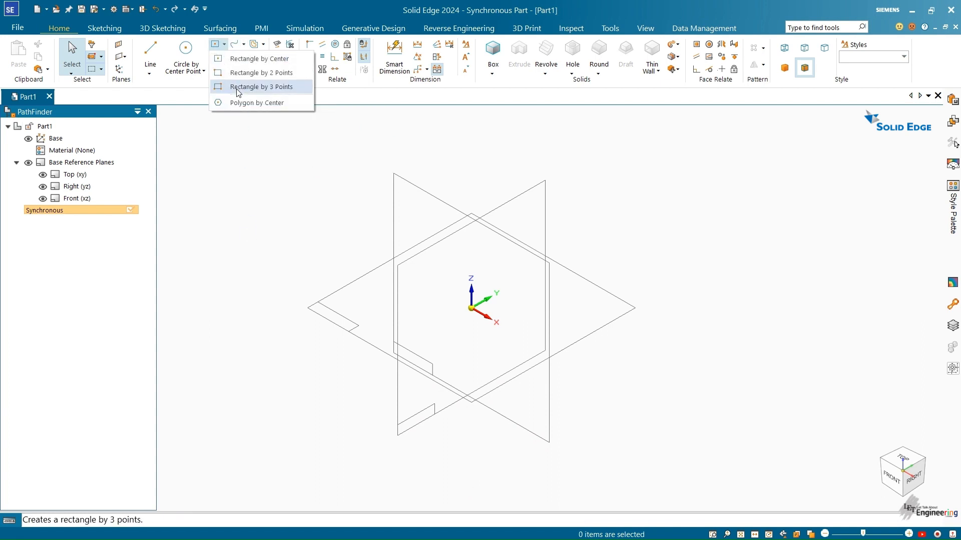
click(243, 60)
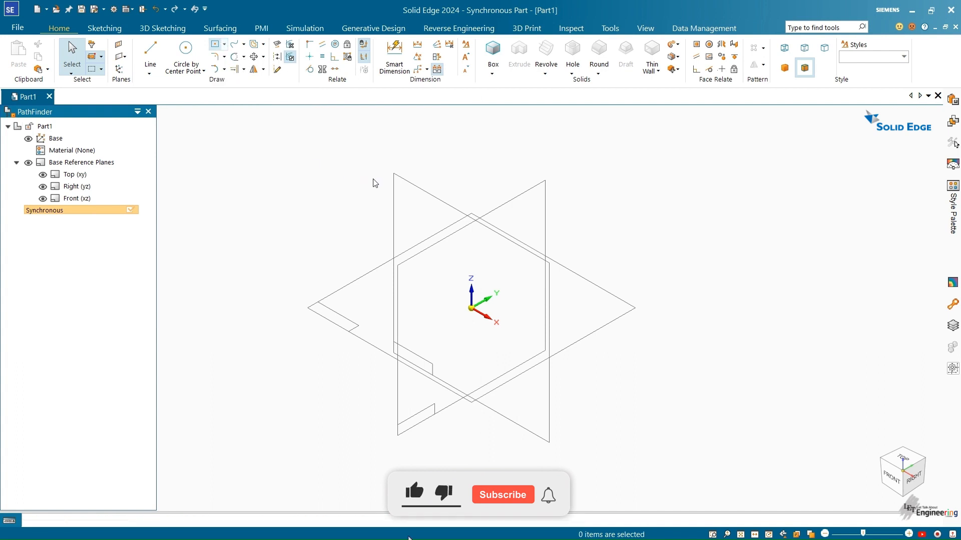
click(411, 186)
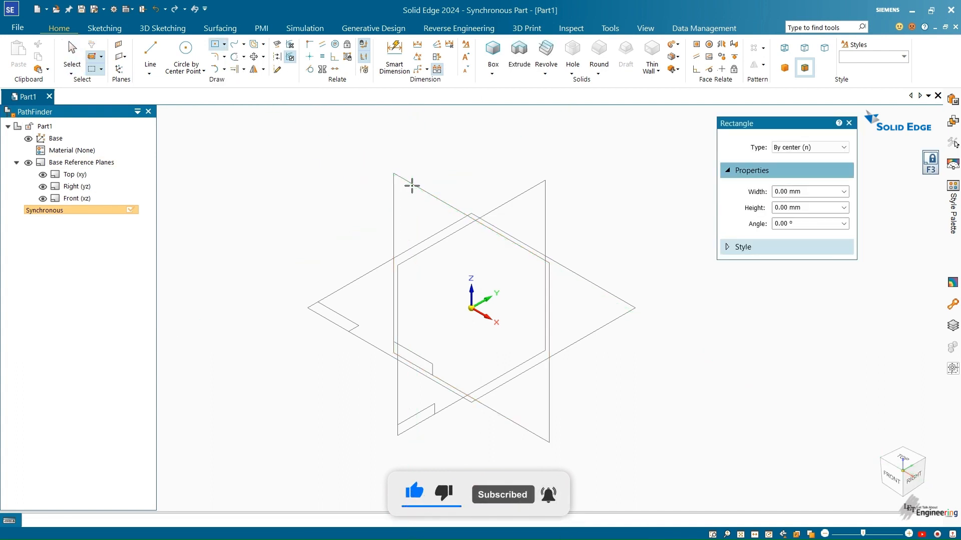
key(ctrl+h)
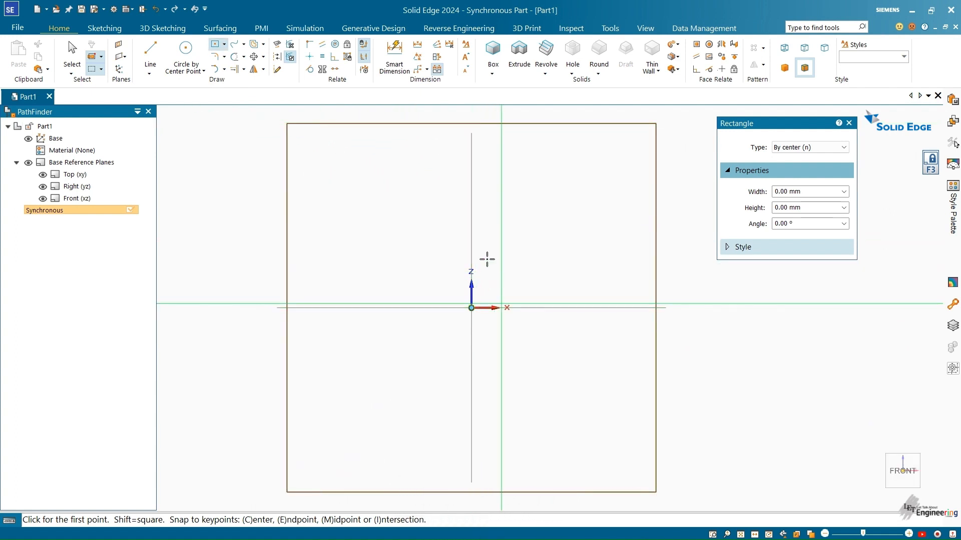
click(471, 307)
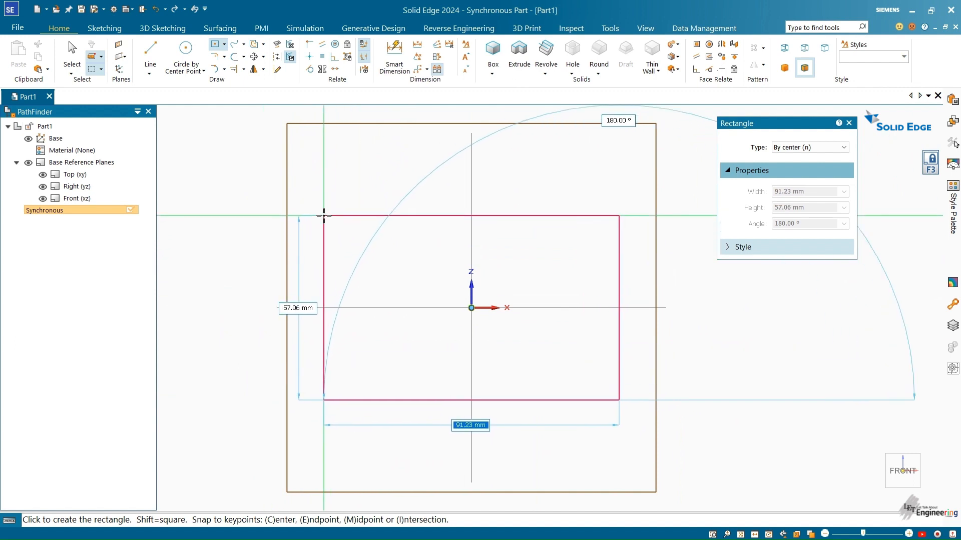
key(shift)
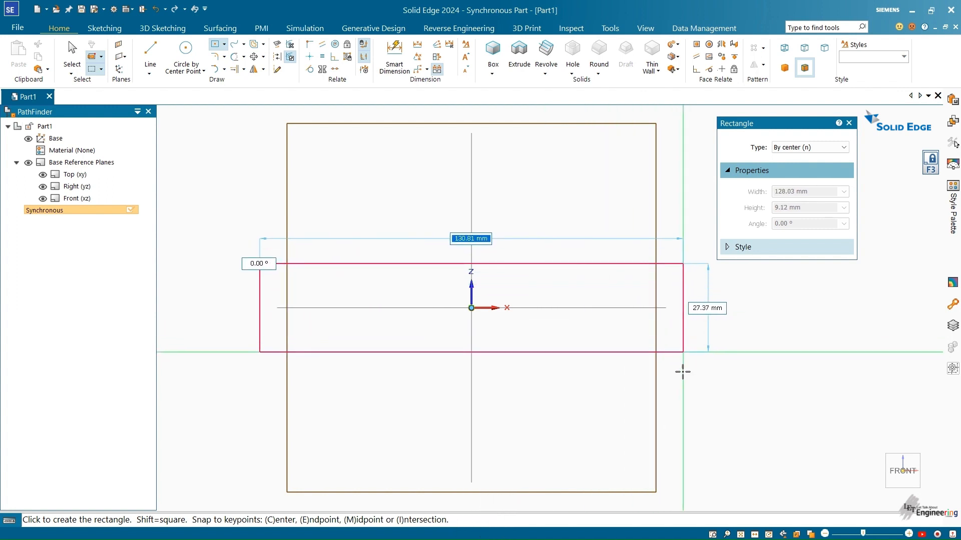
key(shift)
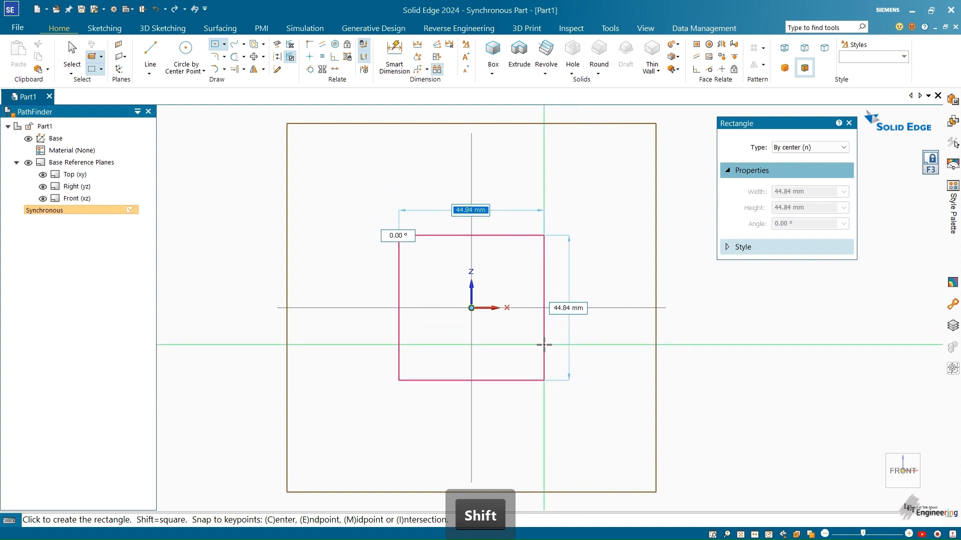
key(Escape)
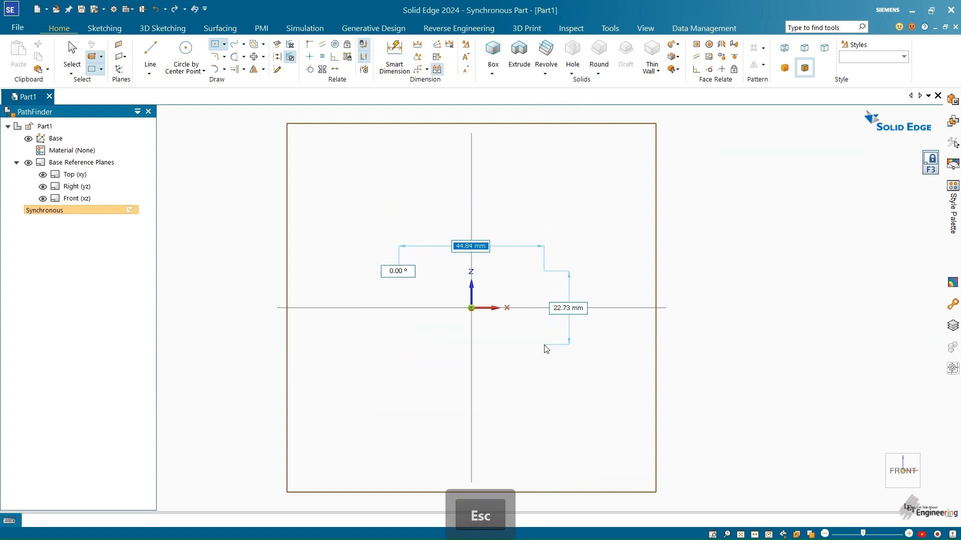
Draw a rectangle by 2 points from the origin, about 71 mm wide and 25 mm high, below the X axis
click(224, 43)
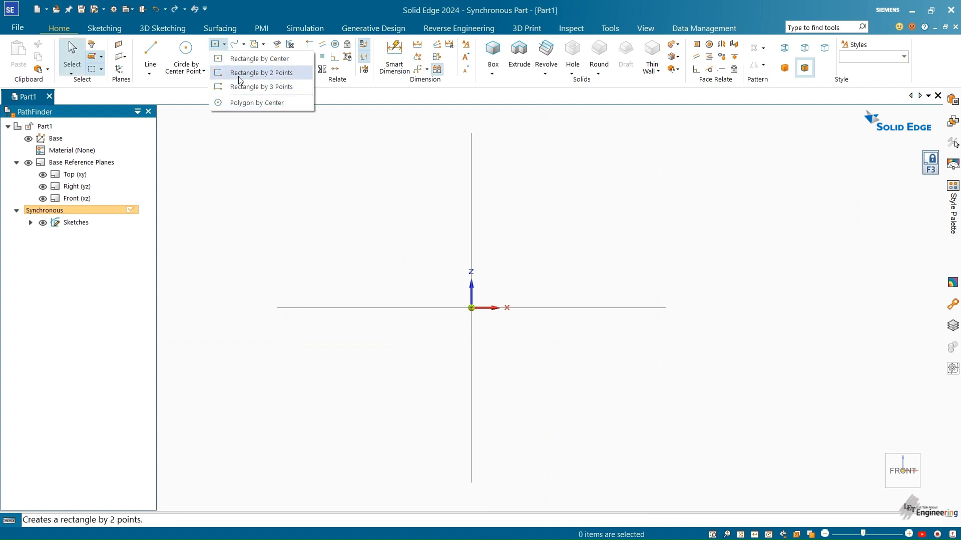
click(239, 75)
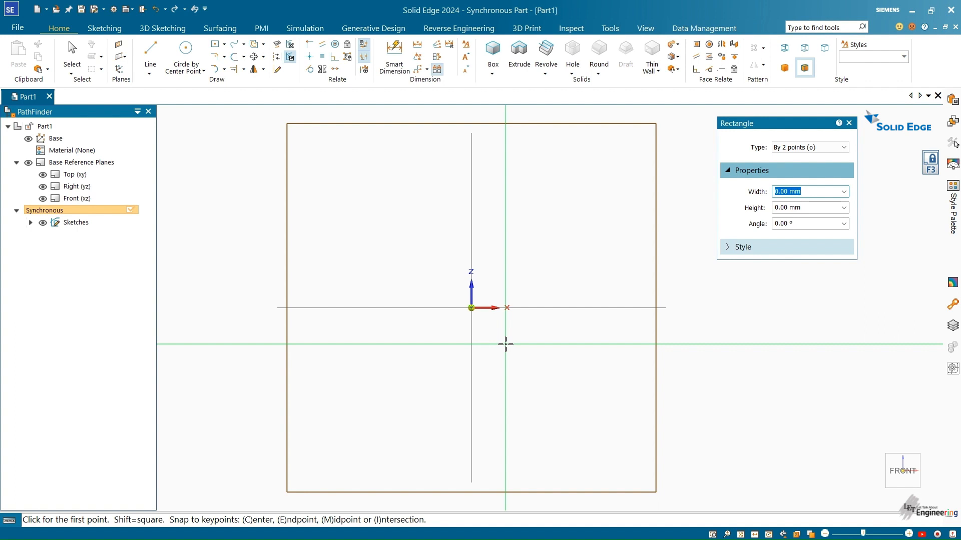
click(471, 308)
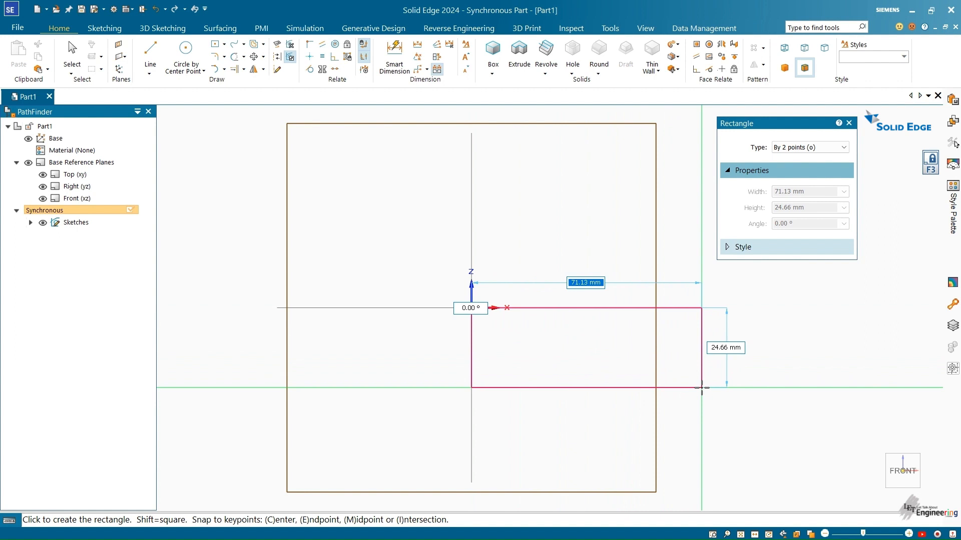
click(701, 388)
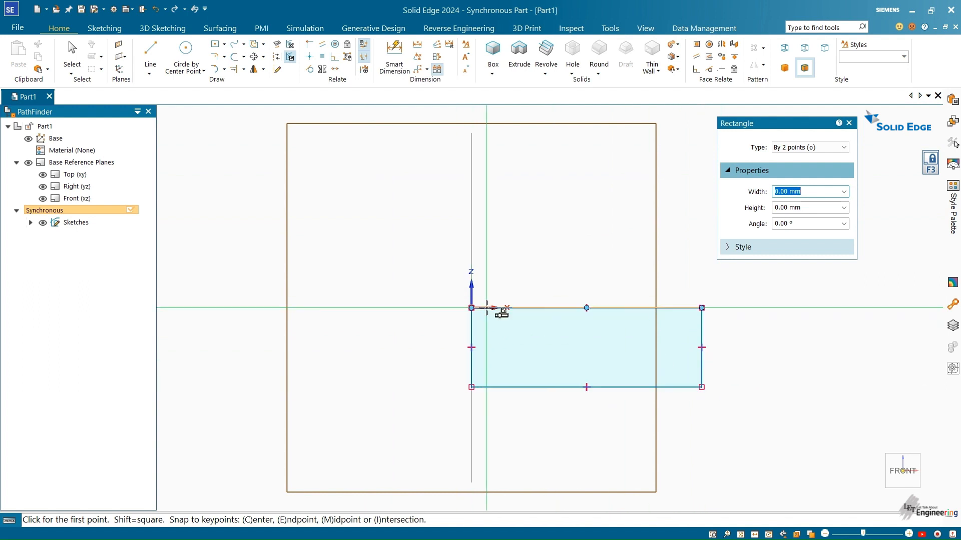
Draw a rectangle by 3 points over the sketch's upper-left area, about 42 mm wide and tilted about 21°
click(225, 45)
click(240, 87)
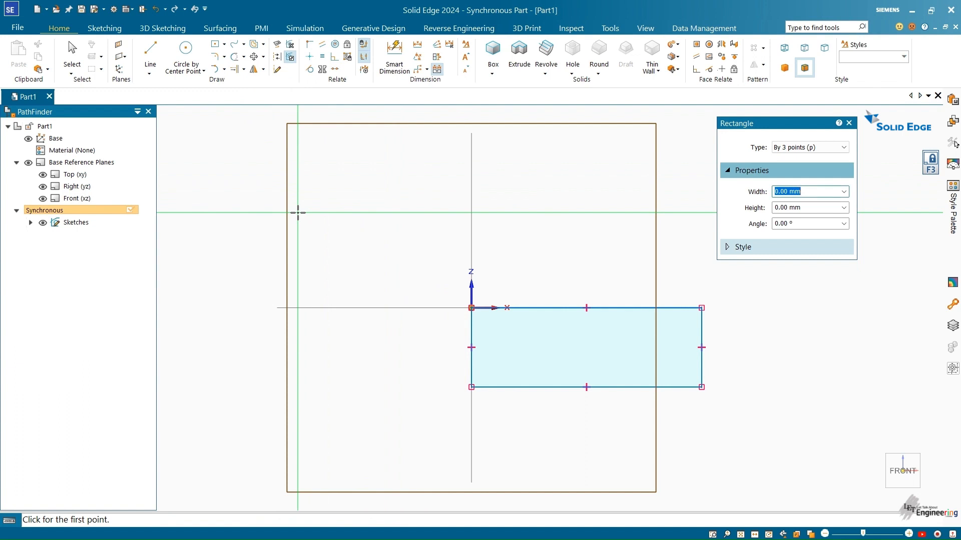
click(322, 241)
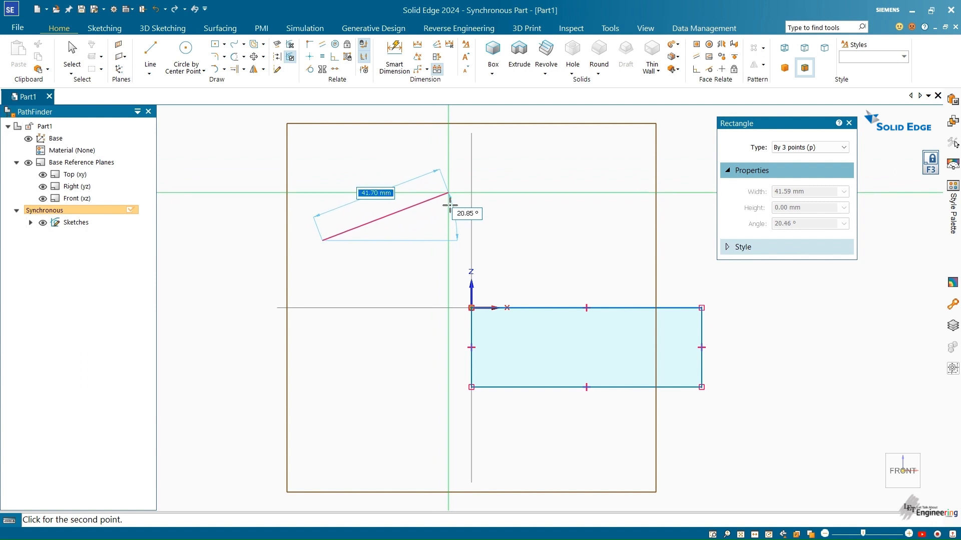
click(448, 194)
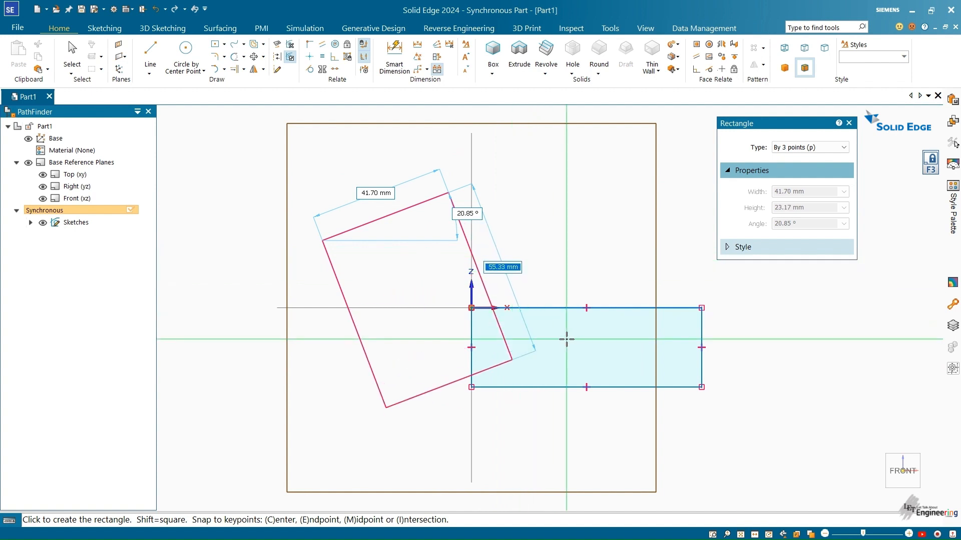
click(530, 325)
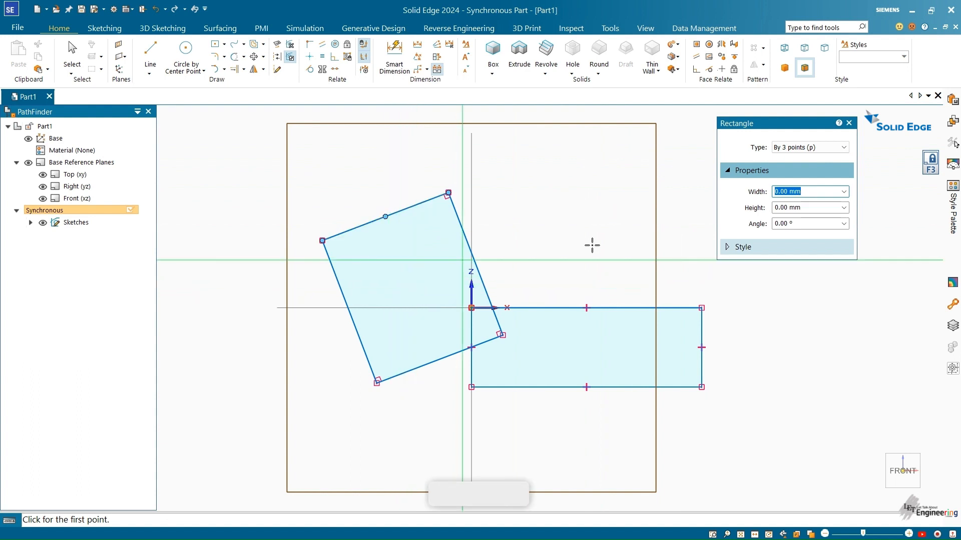
click(224, 44)
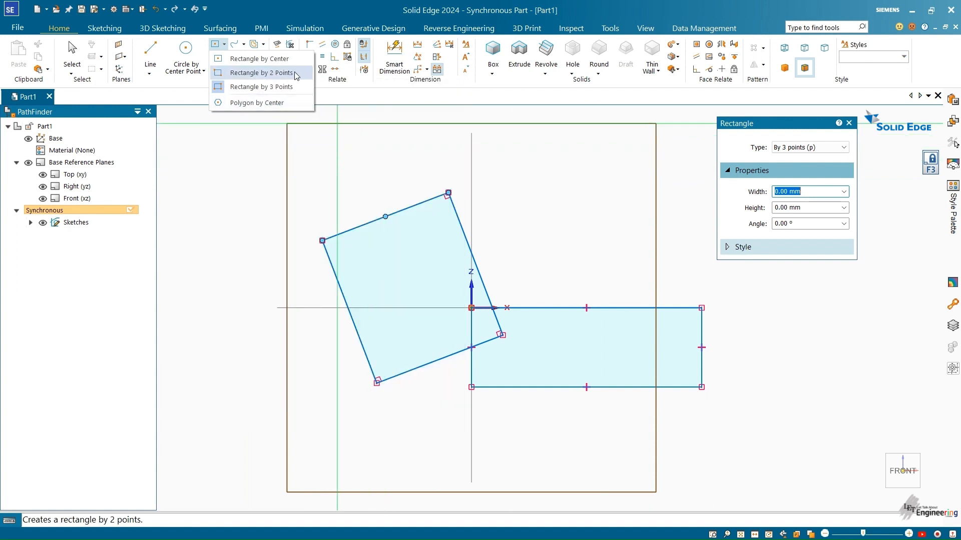
key(Escape)
key(Escape)
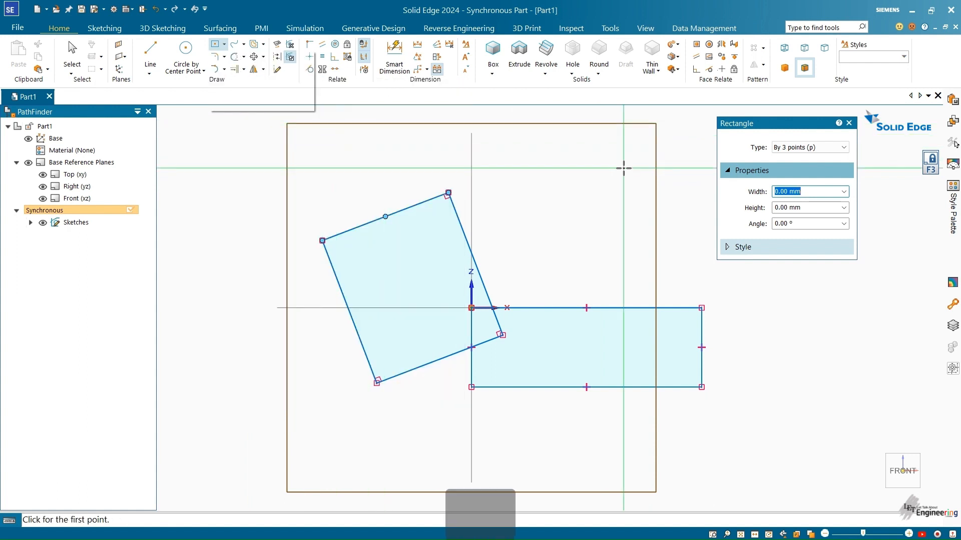
click(216, 44)
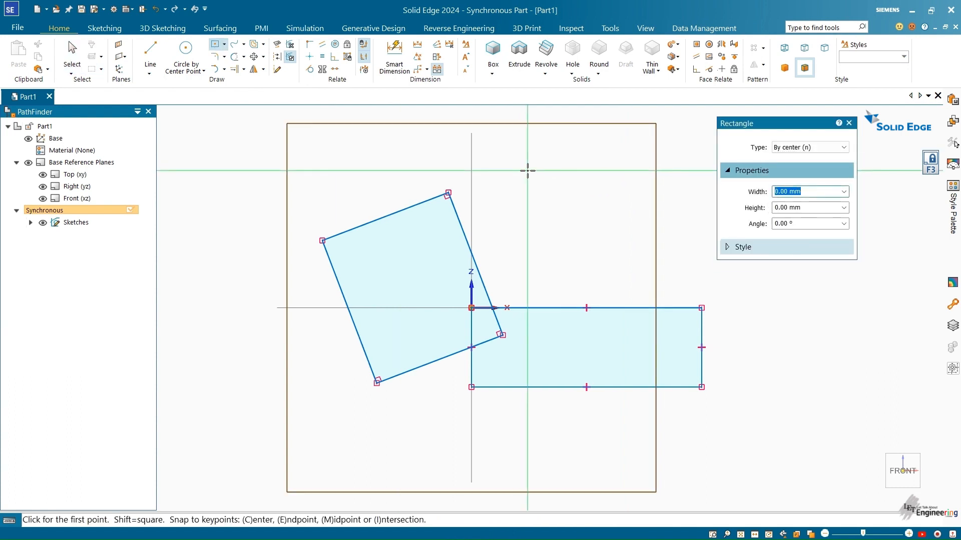
key(o)
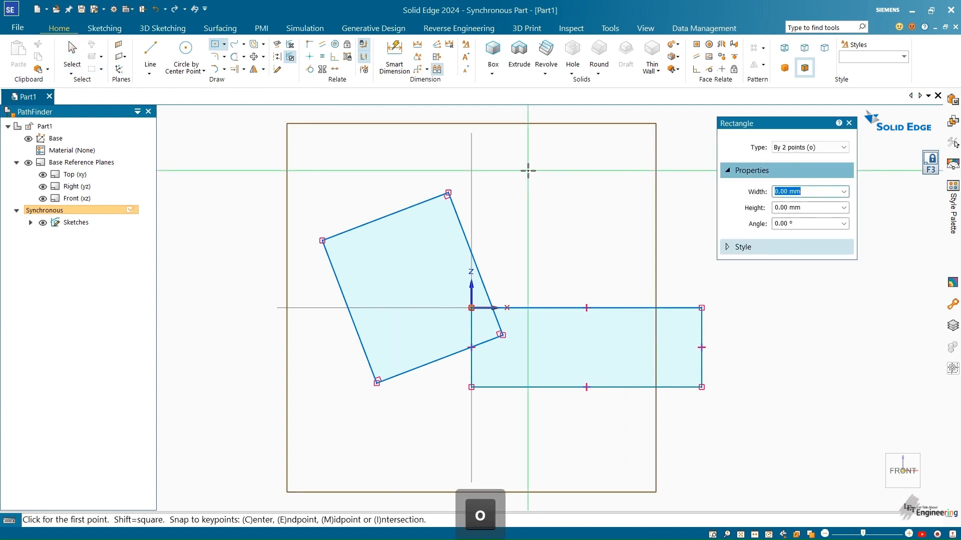
click(501, 152)
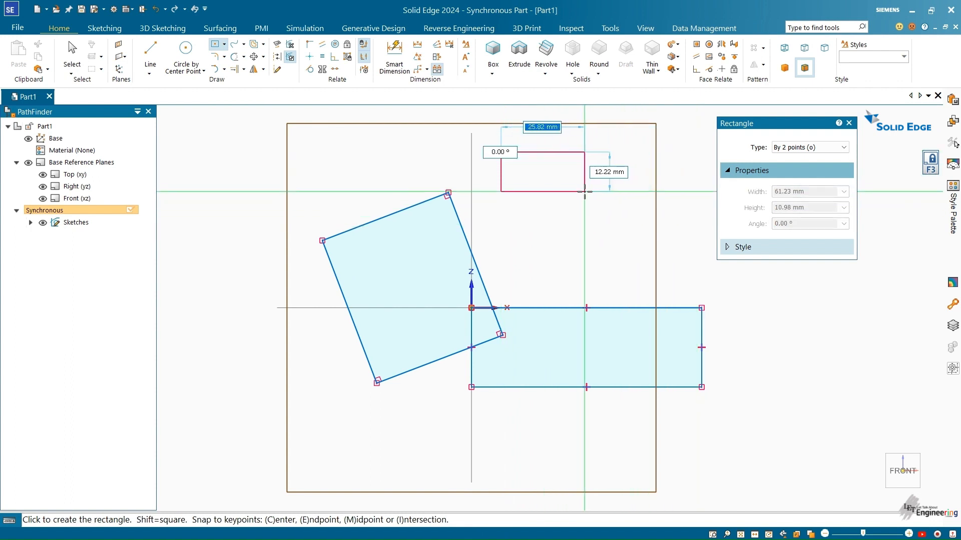
text(`)
key(Escape)
key(Escape)
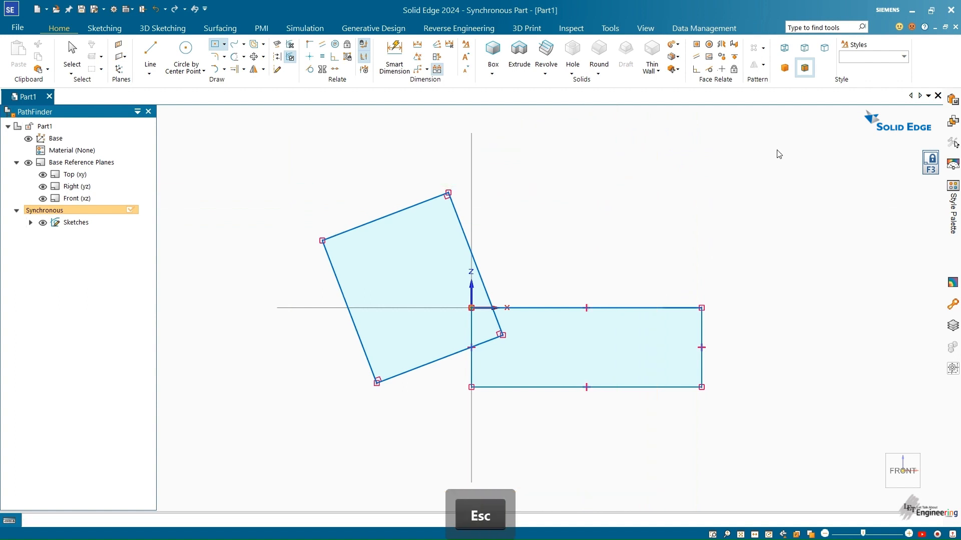
Draw a rectangle by 3 points above the horizontal rectangle, about 34 mm wide and angled about -32.5°
click(215, 44)
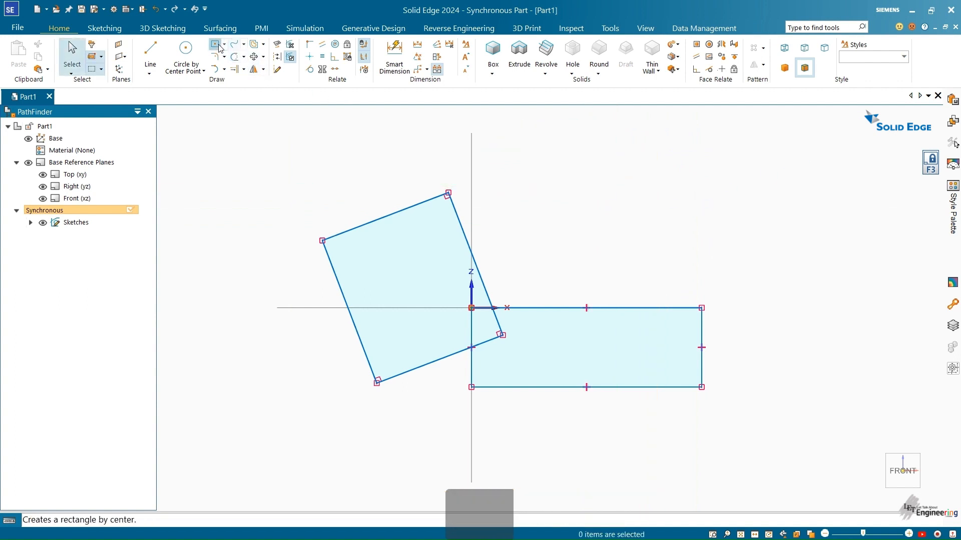
click(806, 150)
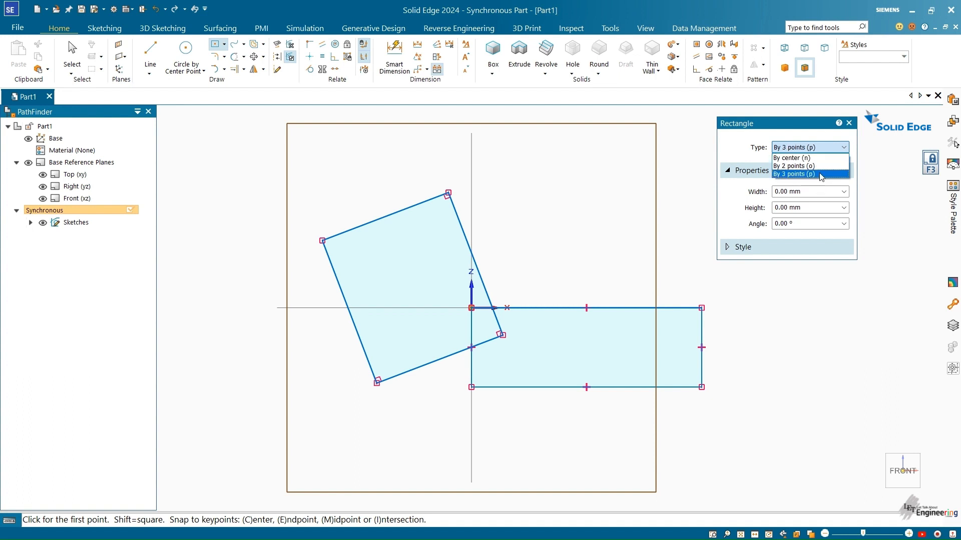
click(527, 158)
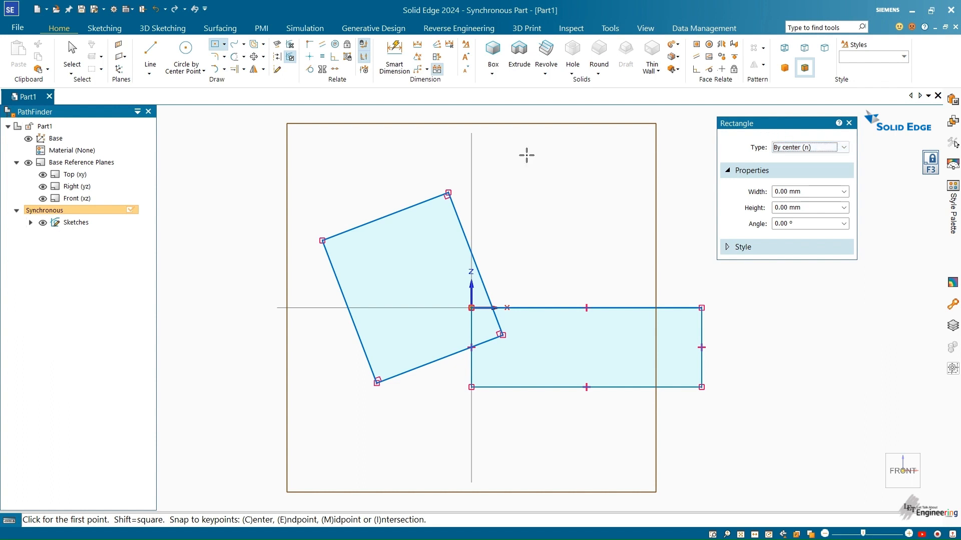
key(p)
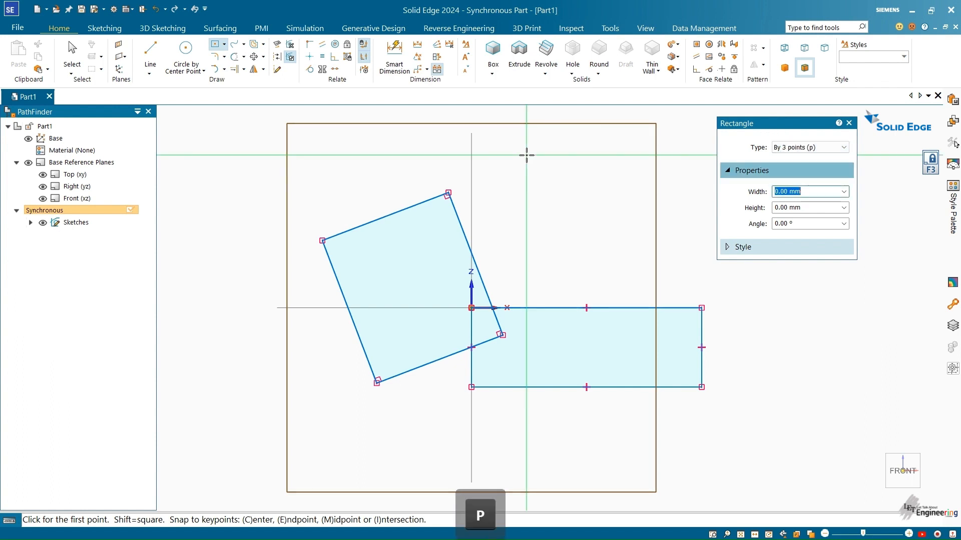
click(524, 208)
click(616, 266)
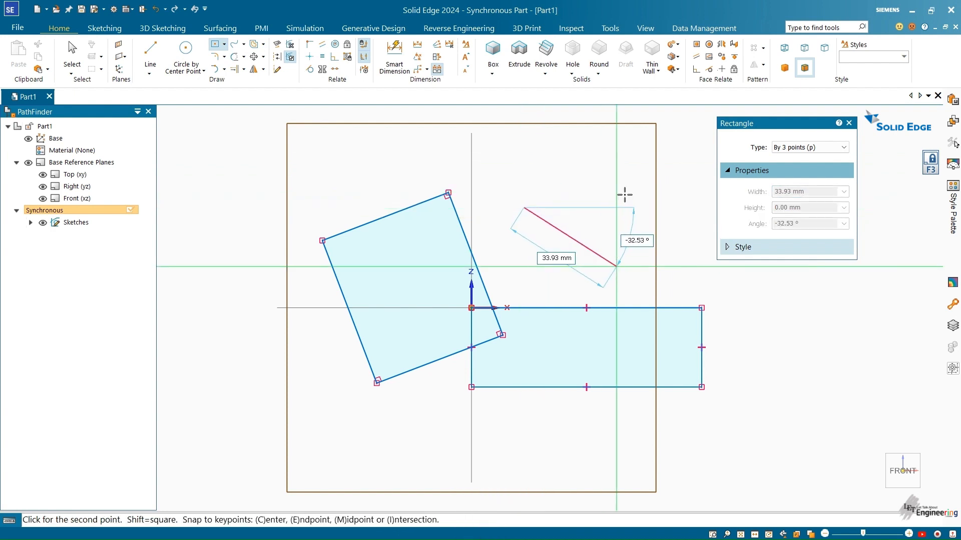
click(636, 155)
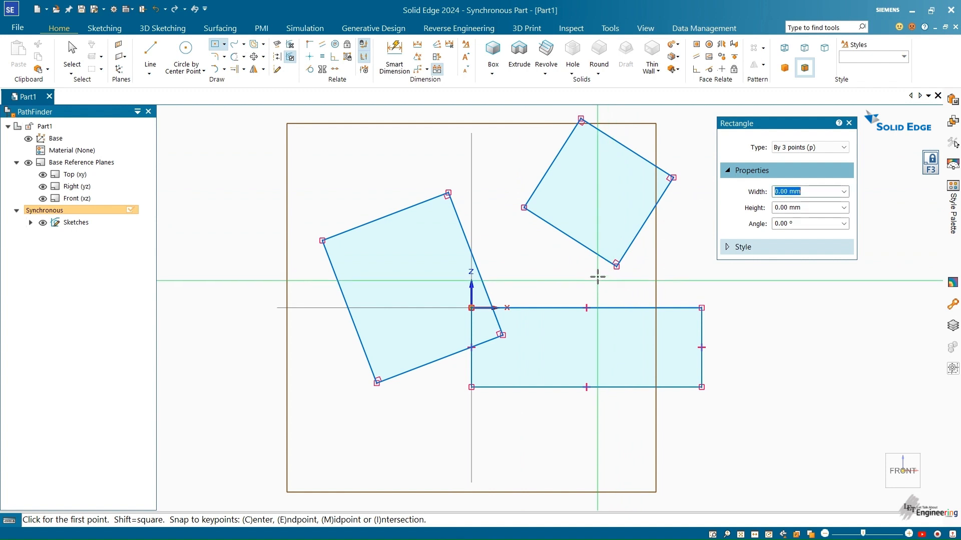
Draw a rectangle by center, about 39 mm wide and 24 mm high, beyond the plane's lower-left edge
key(n)
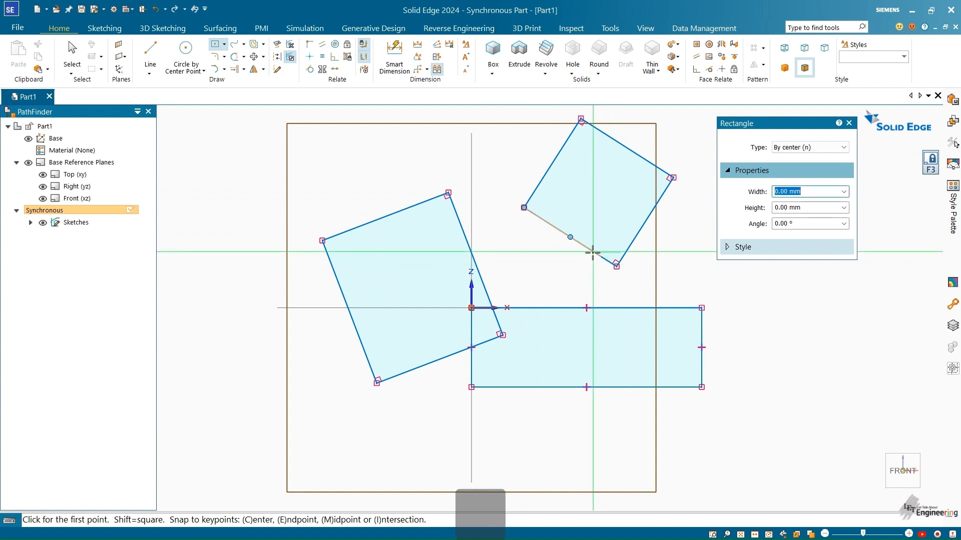
click(255, 415)
click(317, 453)
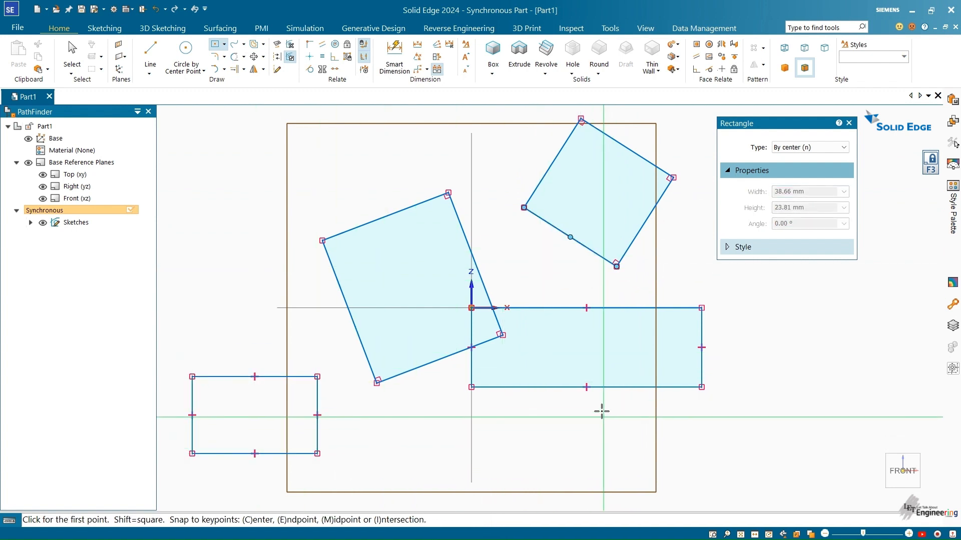
key(o)
click(708, 448)
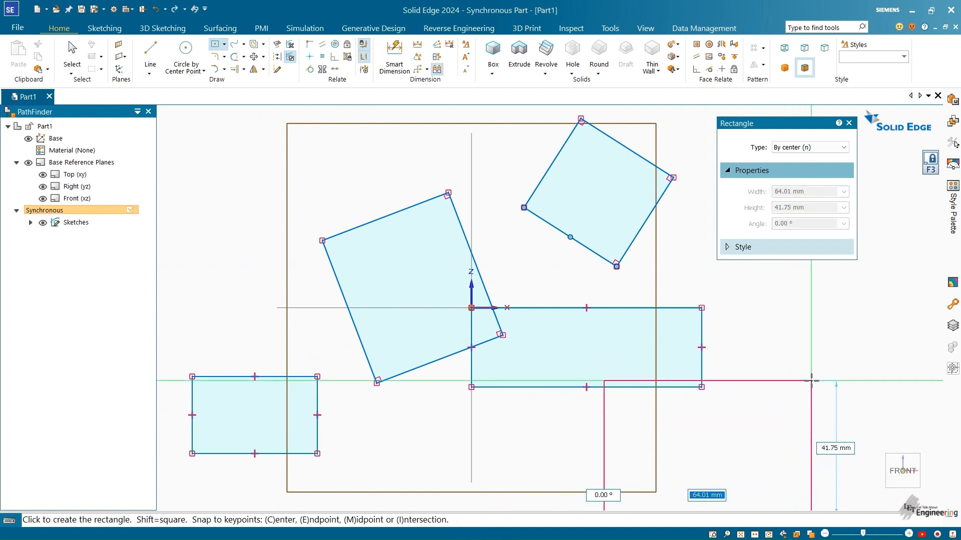
key(Escape)
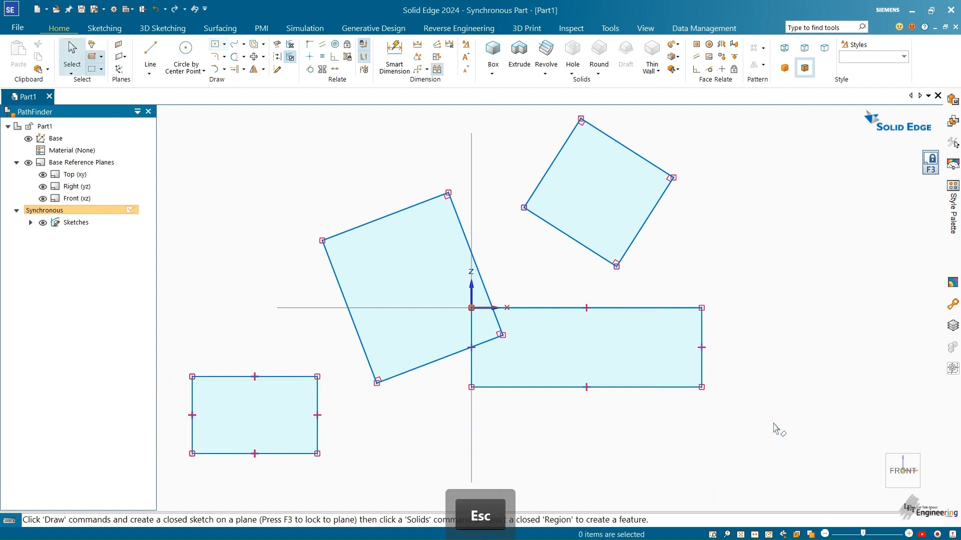
Draw a horizontal rectangle by 2 points beyond the plane's right edge, beside the large horizontal rectangle
click(214, 44)
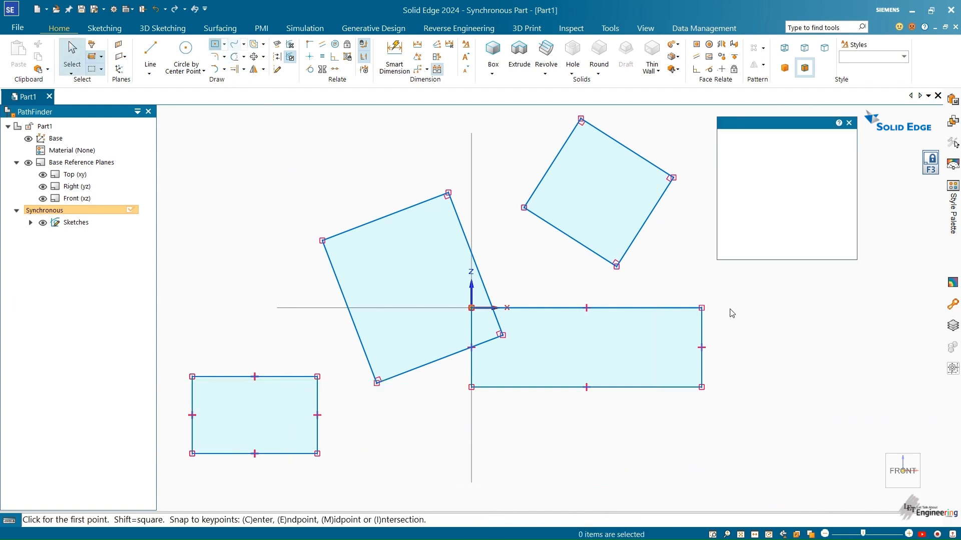
key(o)
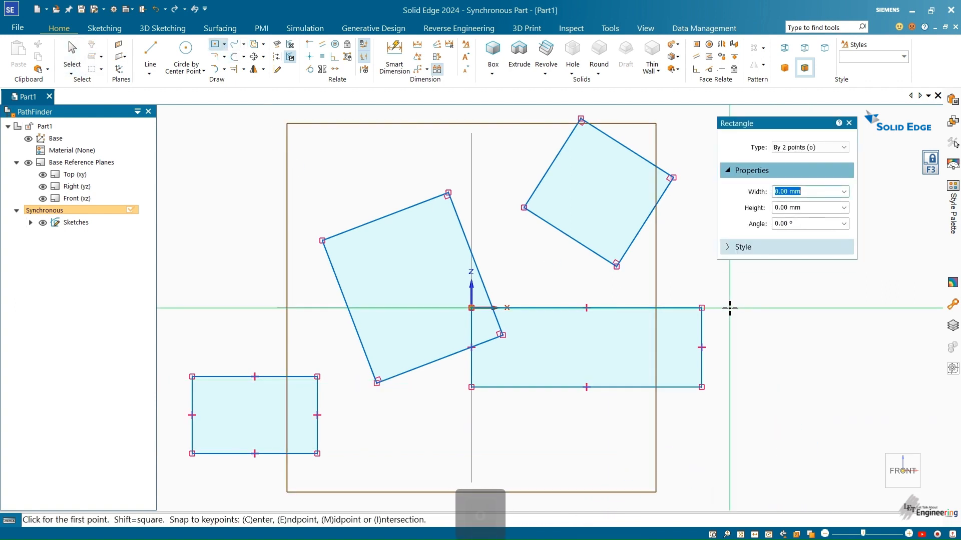
click(775, 359)
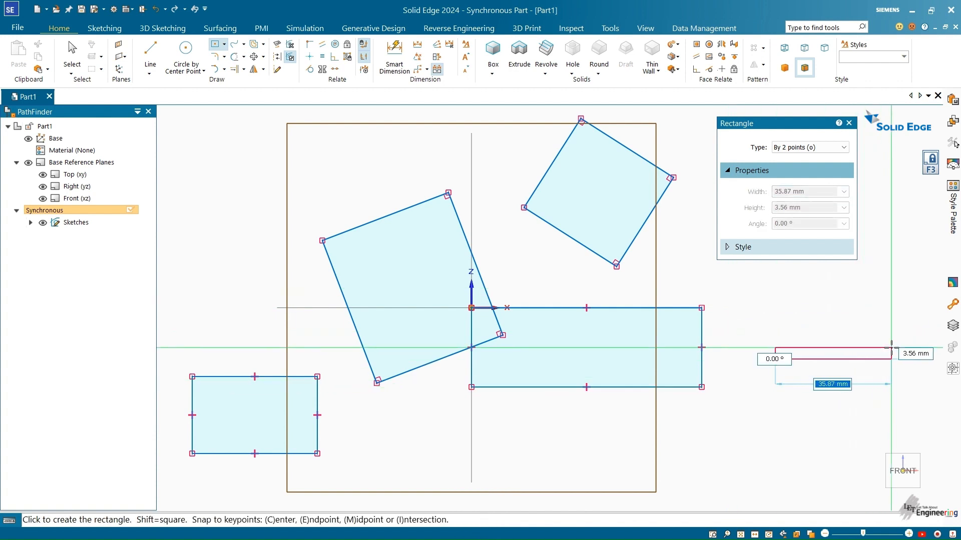
click(881, 296)
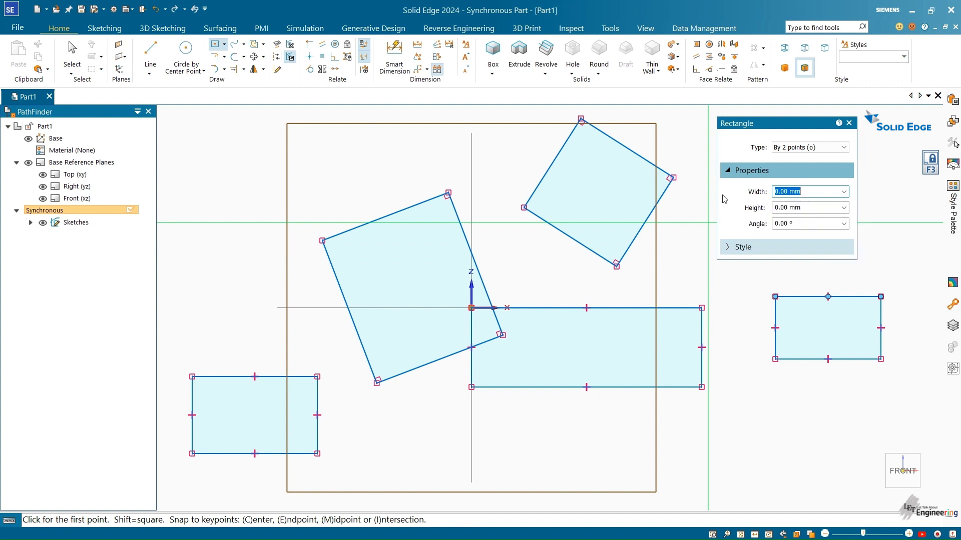
key(o)
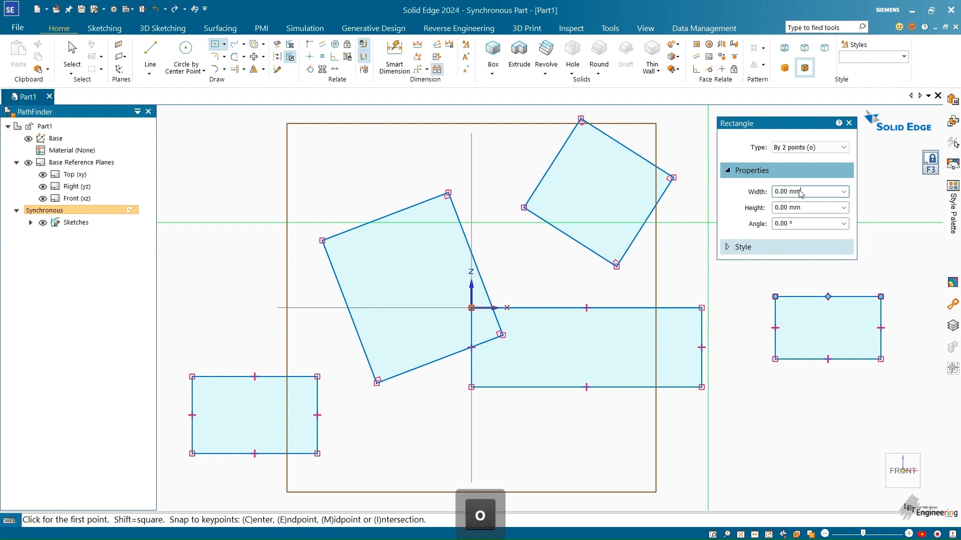
key(ctrl+a)
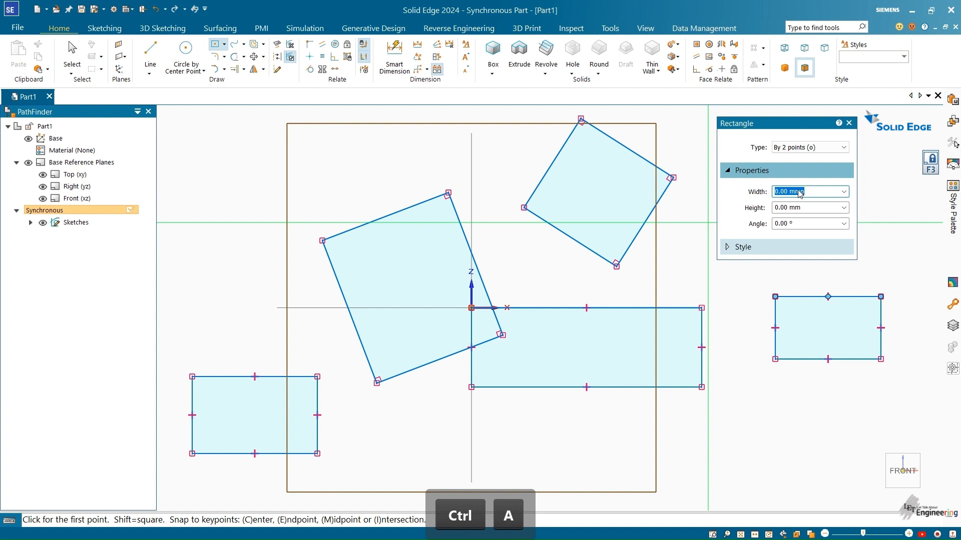
key(BackSpace)
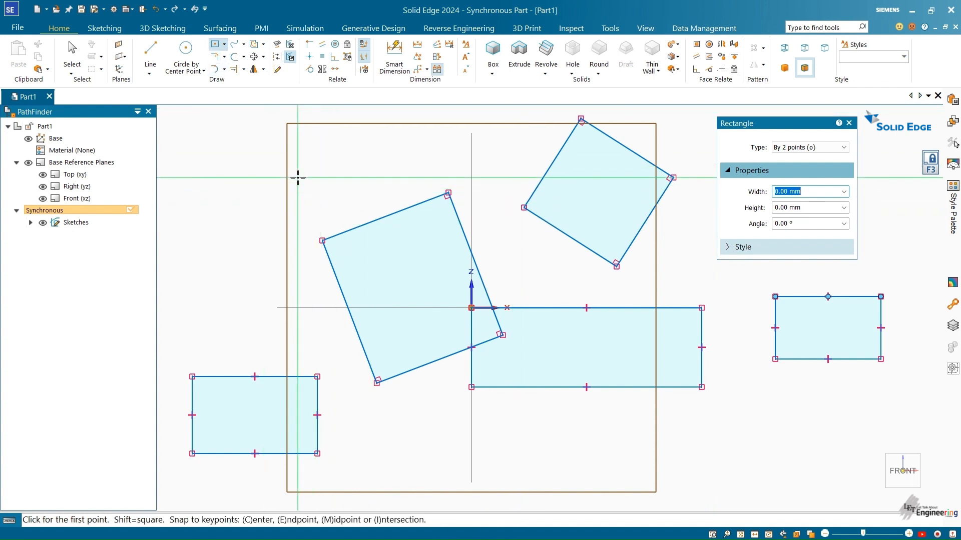
key(Escape)
Select all the sketched rectangles together and delete them from the front plane
drag(178, 153, 941, 443)
key(Delete)
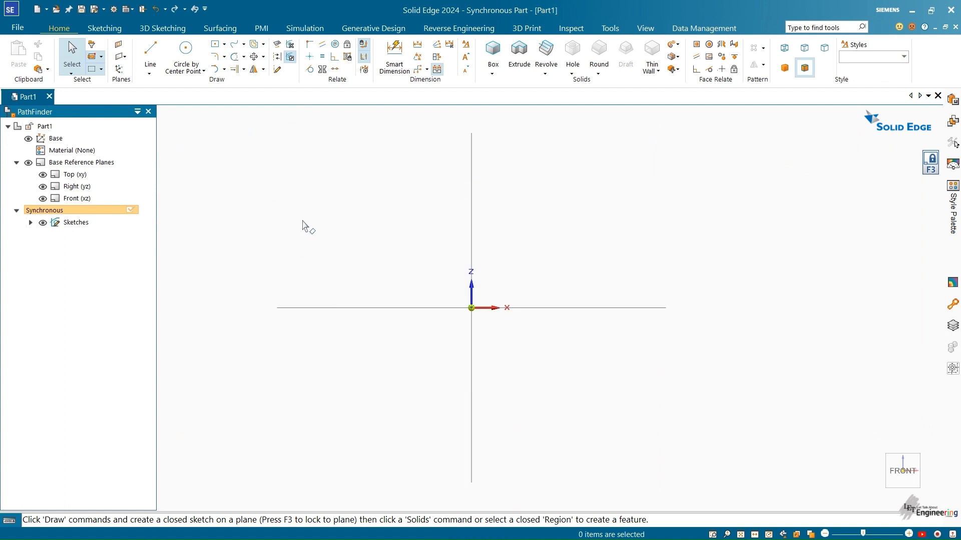
Draw a six-sided polygon by midpoint centered on the origin, at a distance of about 38 mm and 0°, and undo it
click(224, 46)
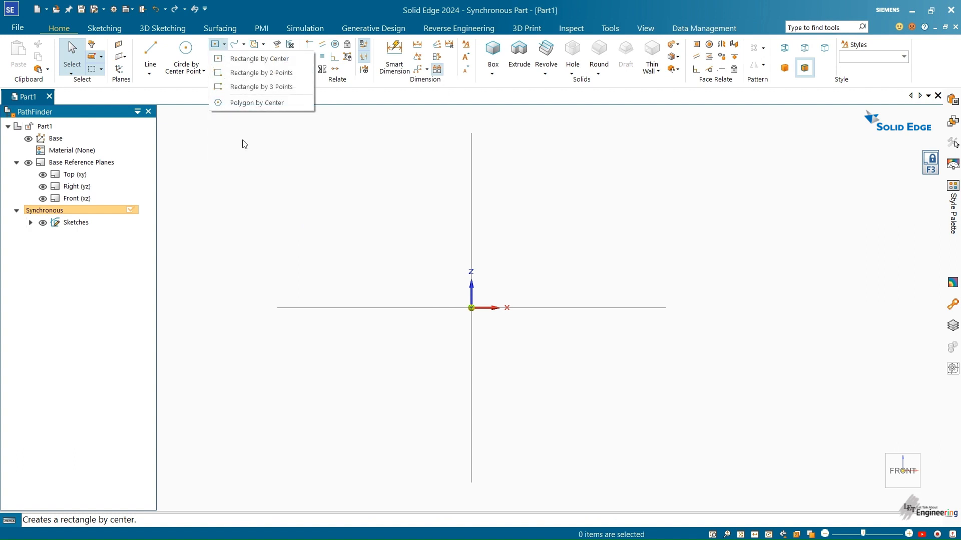
click(244, 103)
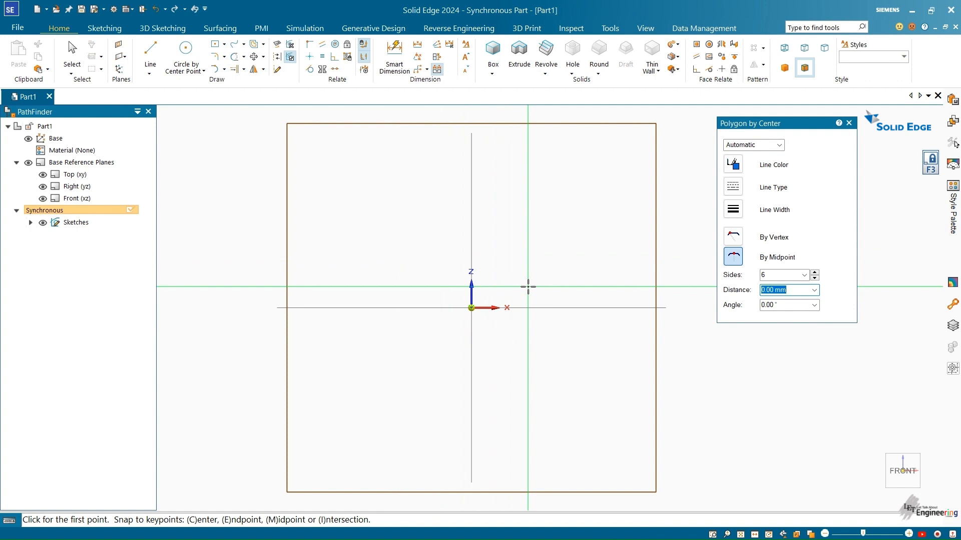
click(471, 308)
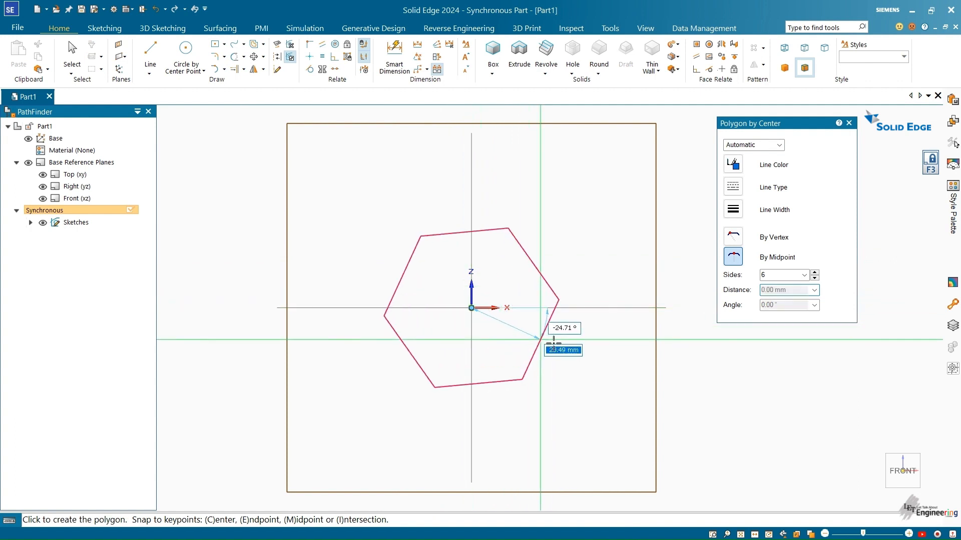
click(594, 308)
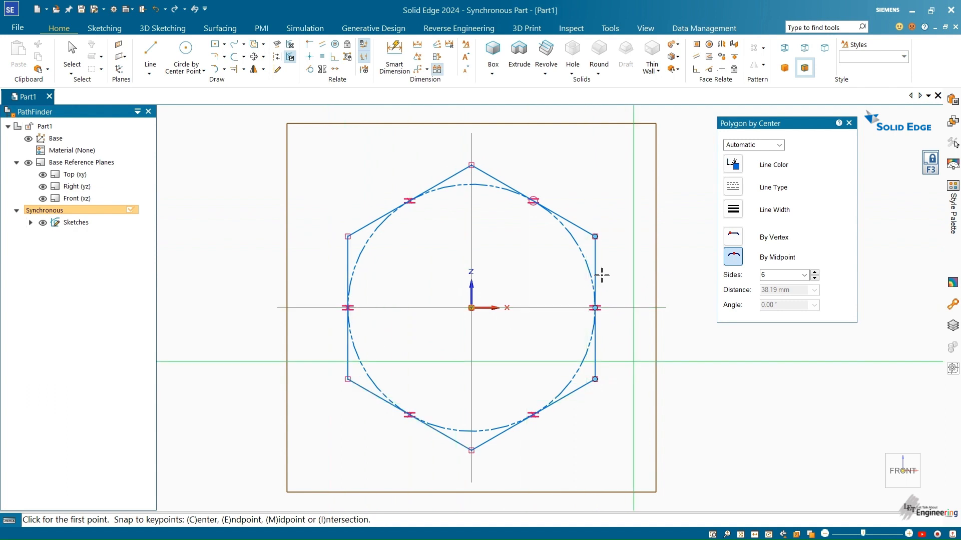
key(ctrl+z)
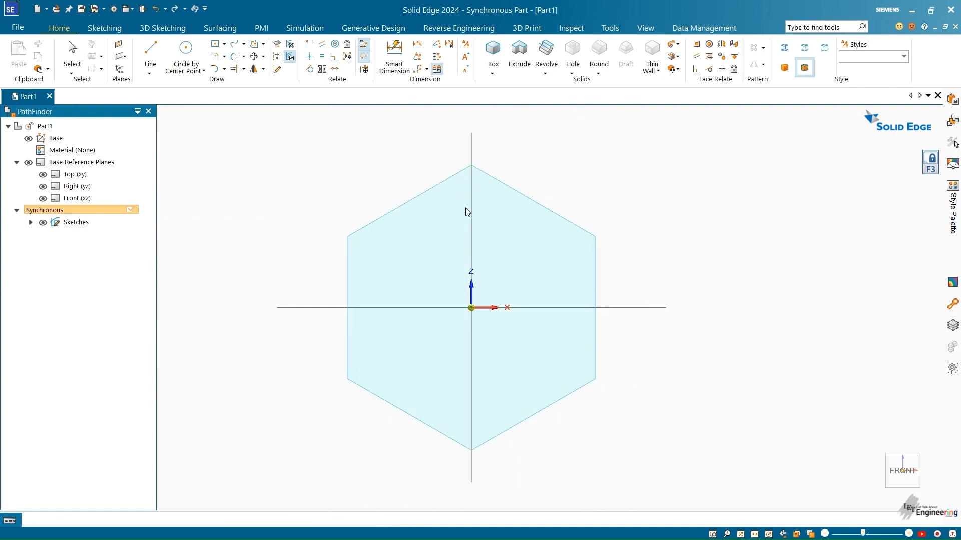
Start a polygon by center from the origin, defined by vertex, with 10 sides
click(224, 44)
click(221, 101)
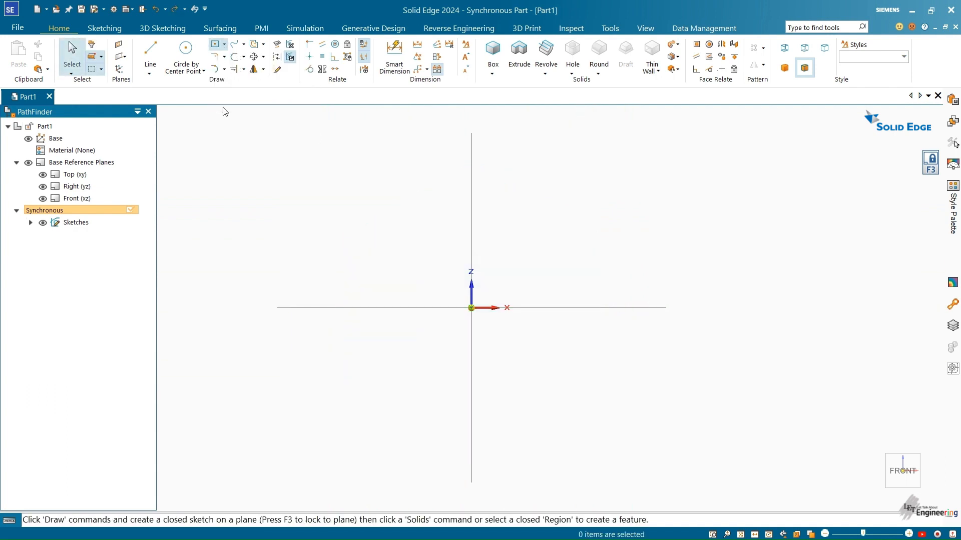
click(471, 308)
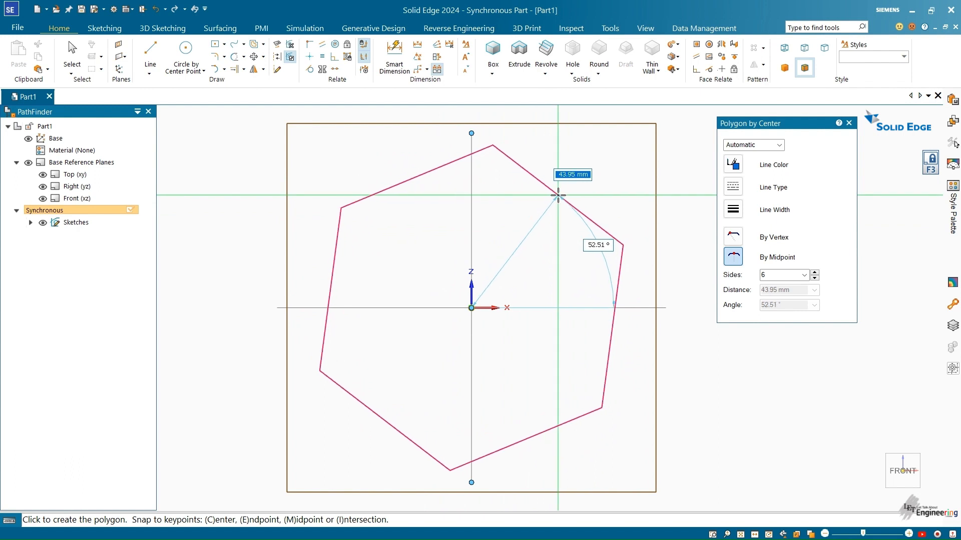
click(733, 238)
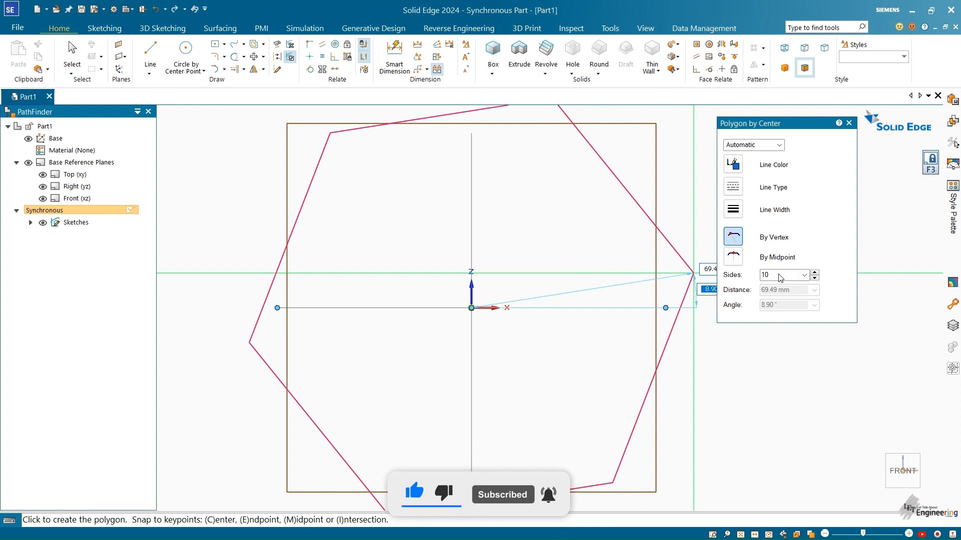
key(Return)
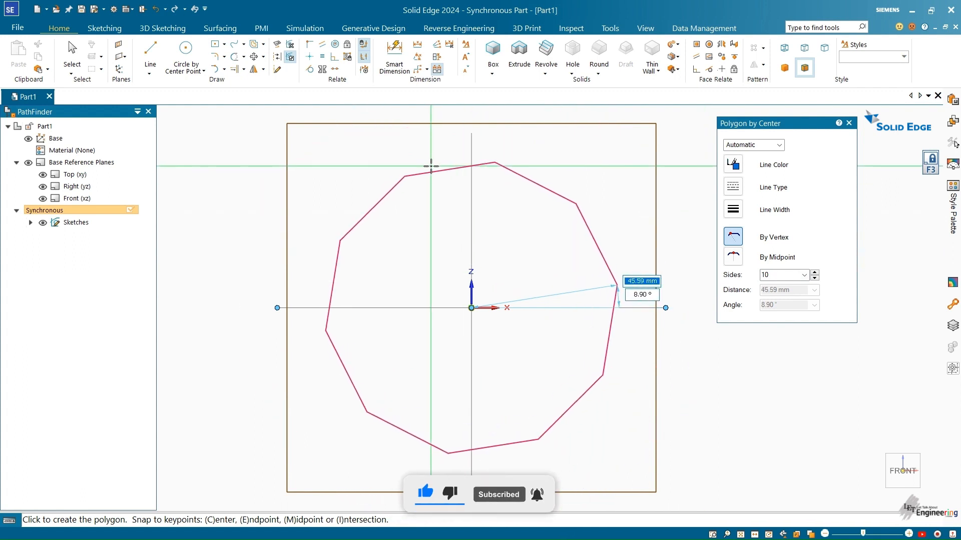